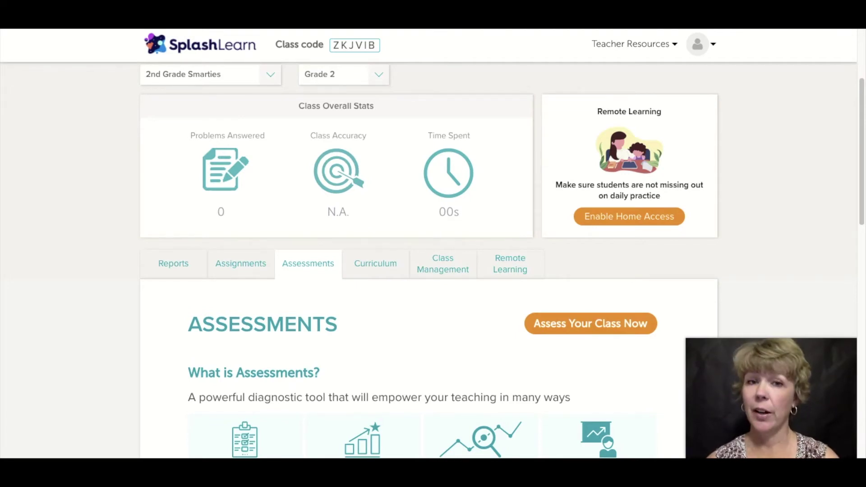
scroll(433, 262, "down", 1)
scroll(433, 262, "down", 2)
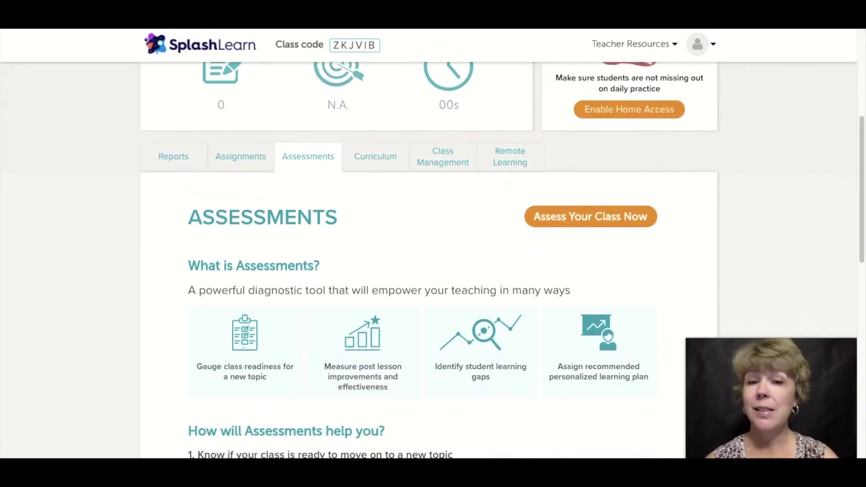
scroll(433, 261, "down", 2)
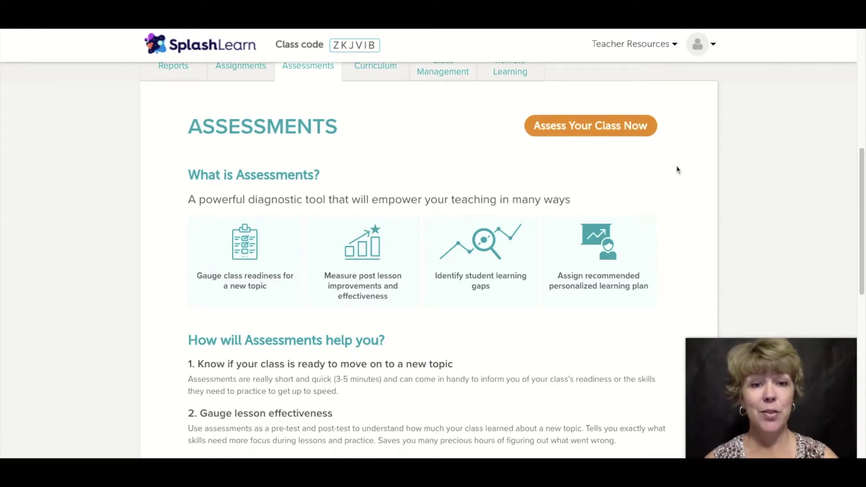
Assign the Addition assessment to the class from Assess Your Class Now and confirm it.
left_click(620, 133)
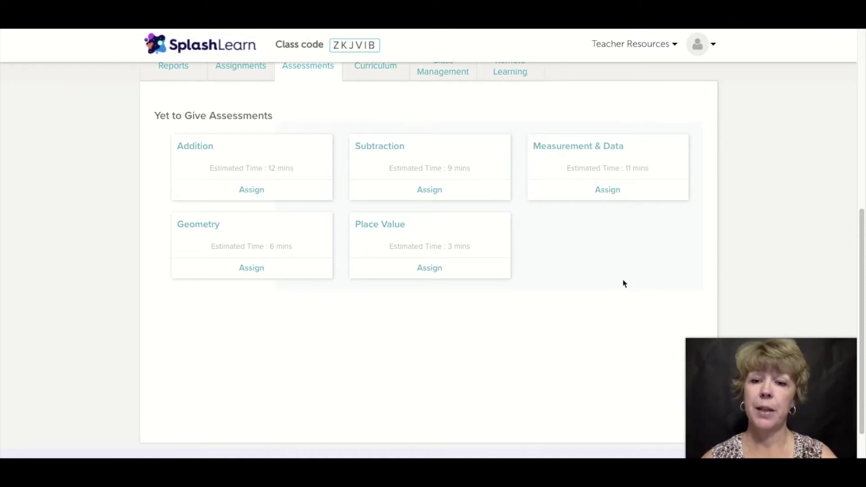
left_click(259, 195)
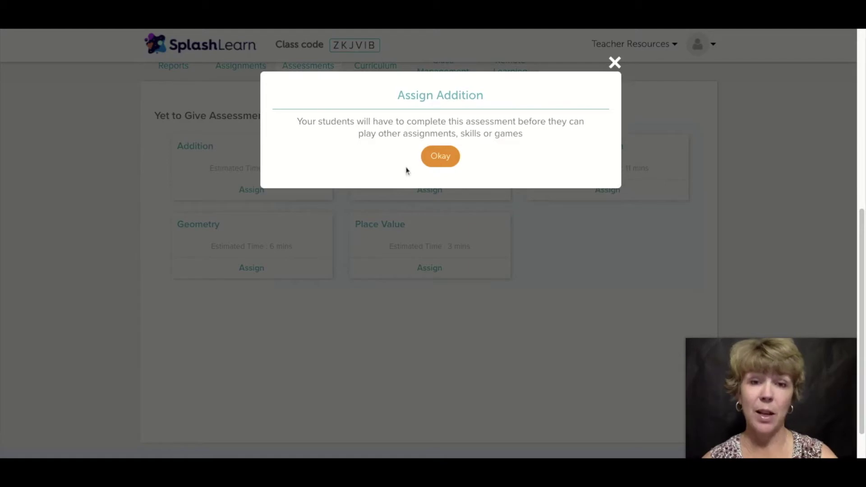
left_click(441, 157)
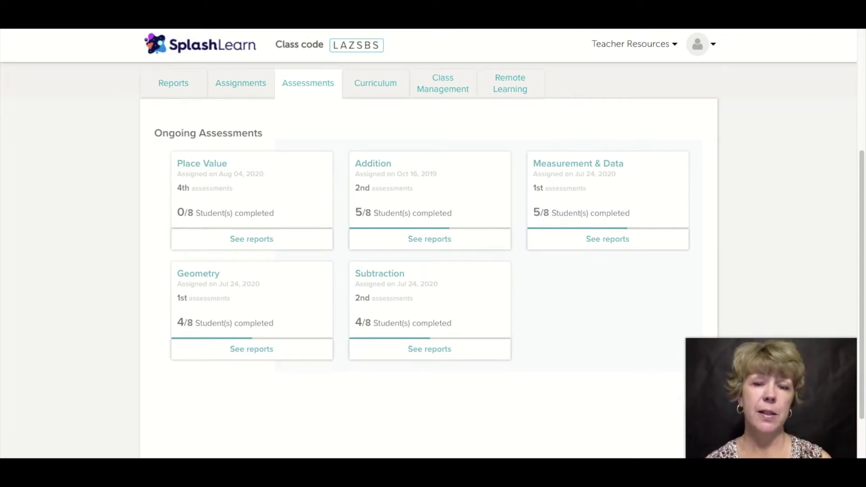
Open the Geometry class report and scroll through its Class Diagnostic table.
left_click(274, 352)
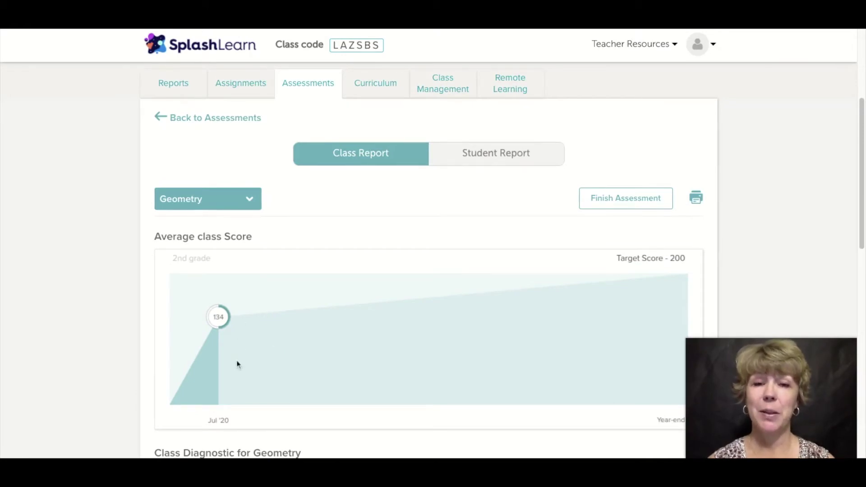
scroll(239, 365, "down", 5)
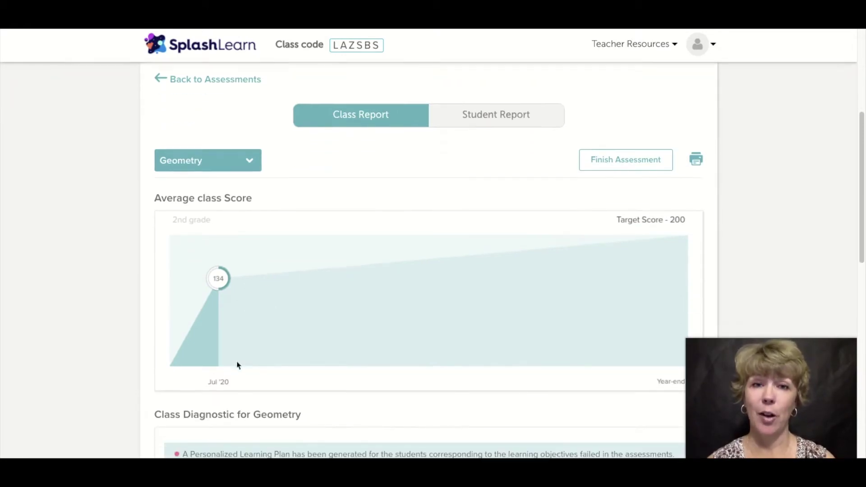
scroll(238, 365, "down", 5)
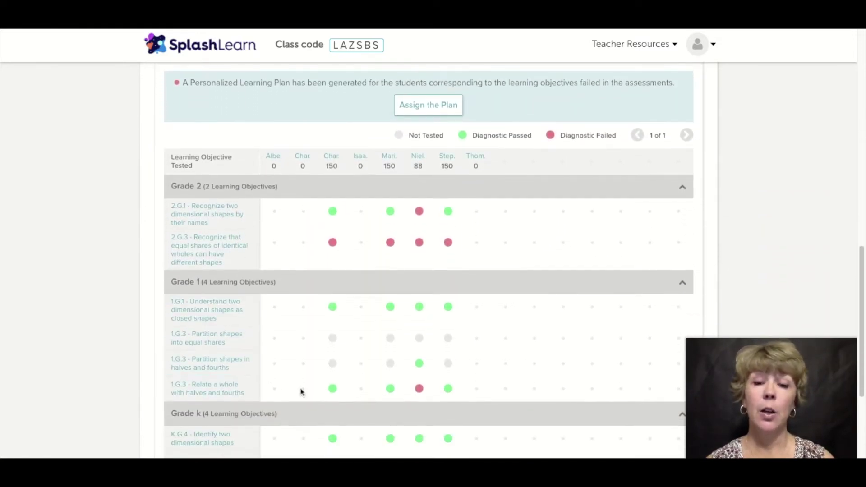
scroll(300, 390, "down", 1)
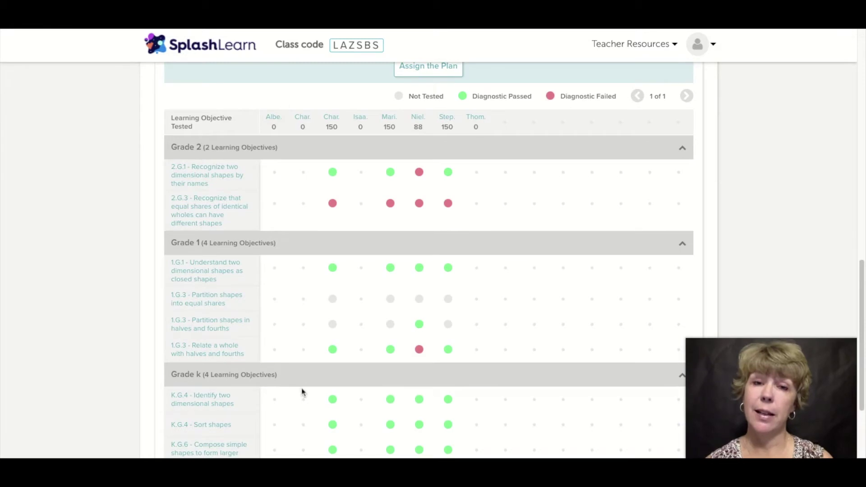
scroll(302, 393, "up", 3)
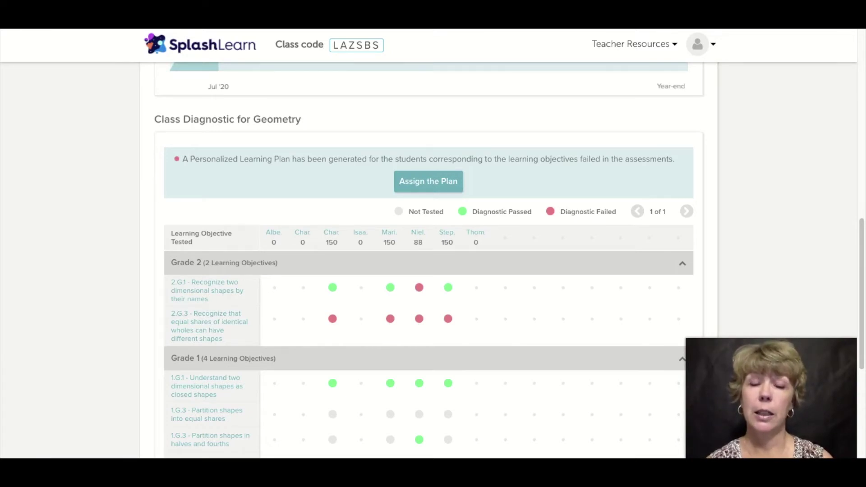
scroll(488, 137, "up", 8)
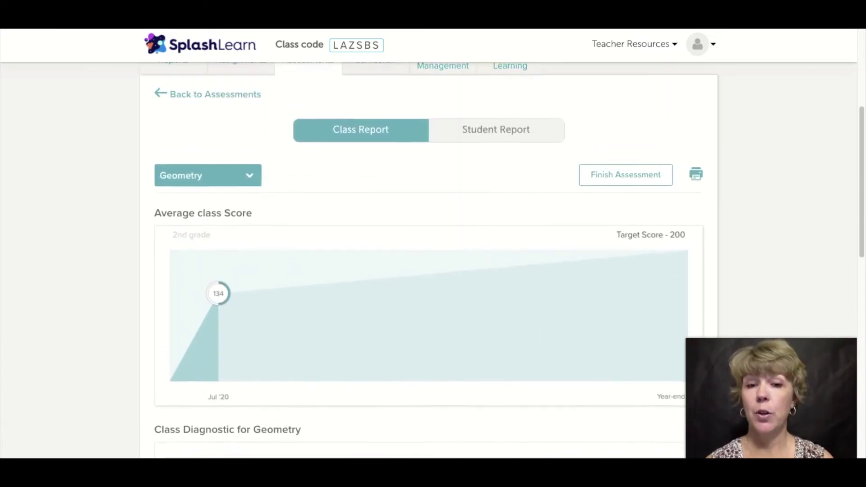
left_click(490, 135)
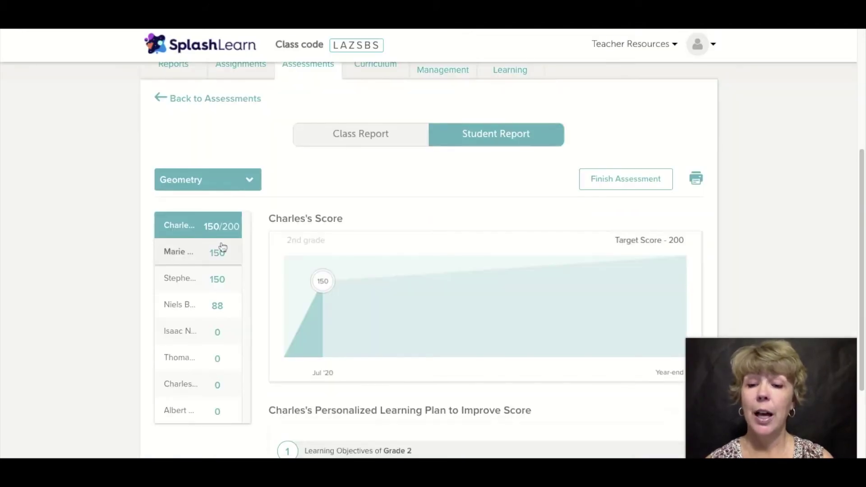
left_click(189, 260)
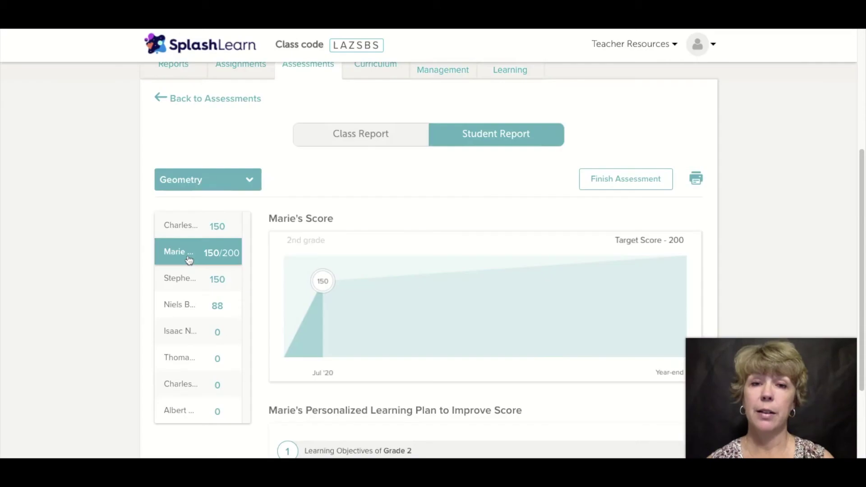
scroll(189, 260, "down", 2)
scroll(189, 261, "down", 1)
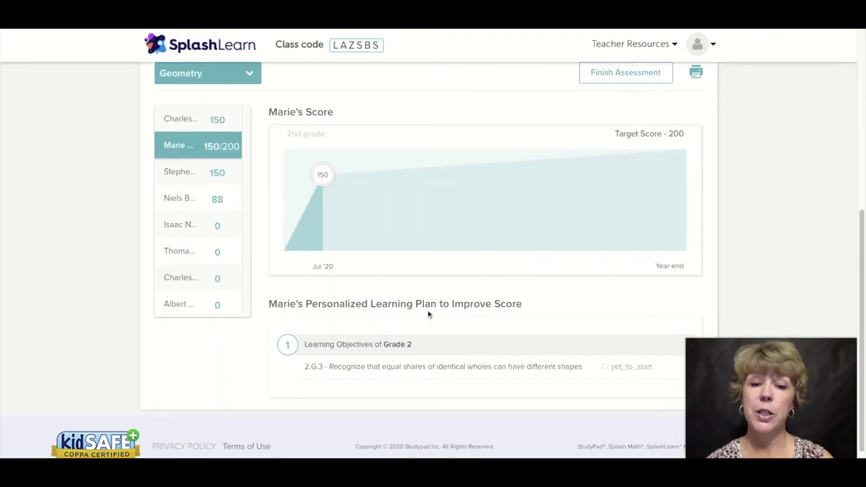
scroll(432, 317, "down", 1)
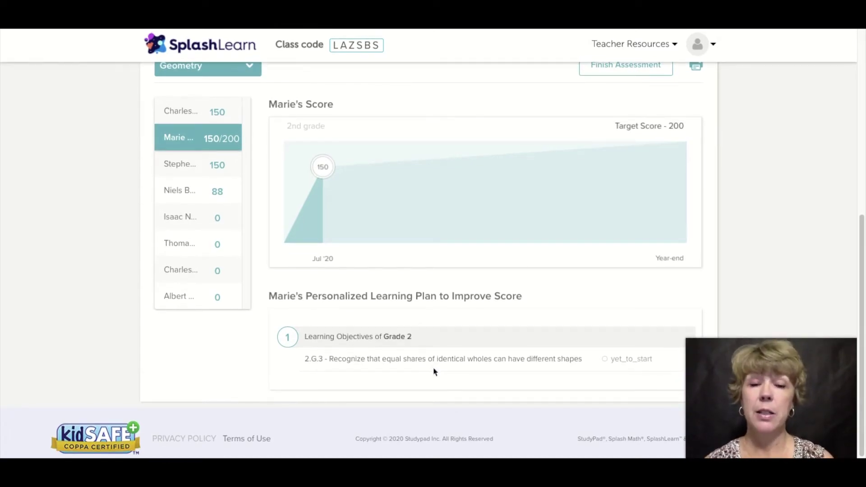
scroll(434, 369, "up", 3)
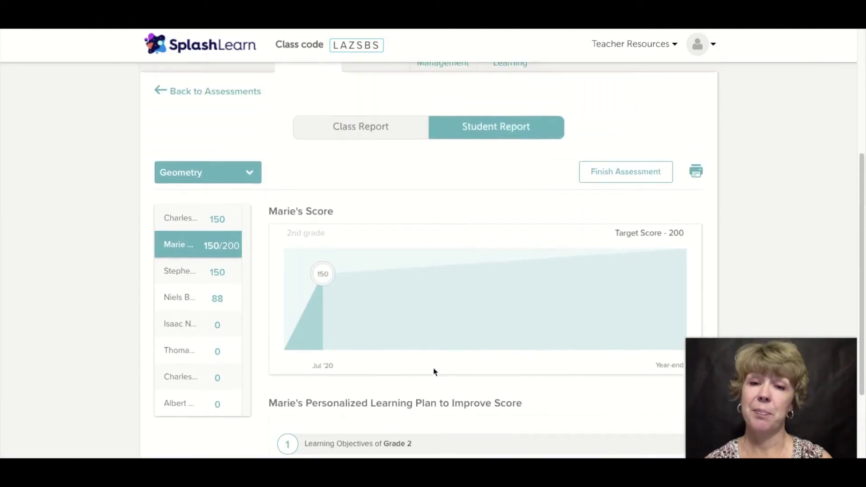
left_click(368, 146)
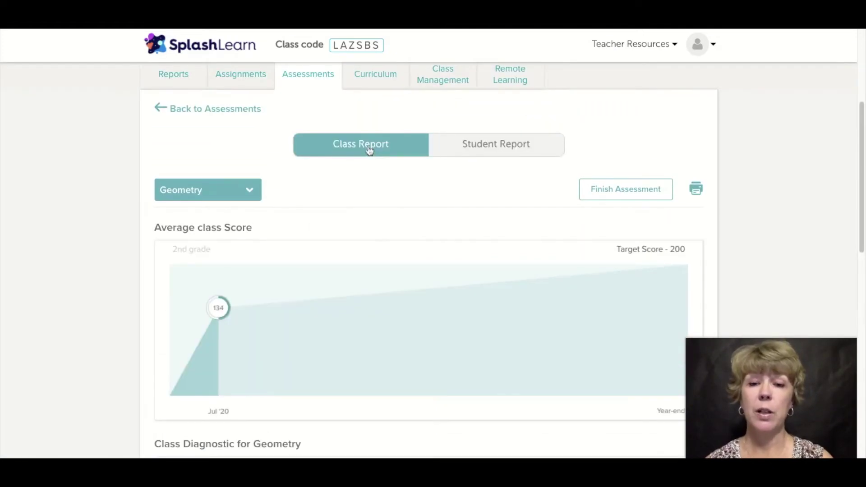
left_click(247, 193)
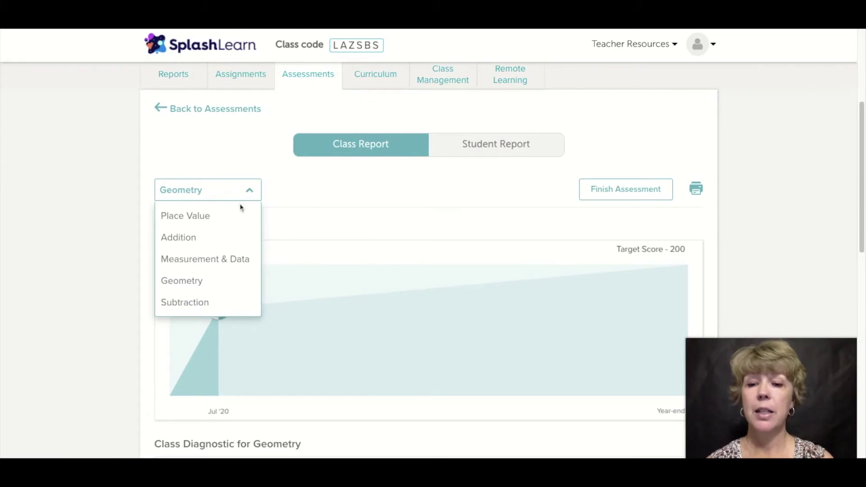
left_click(233, 237)
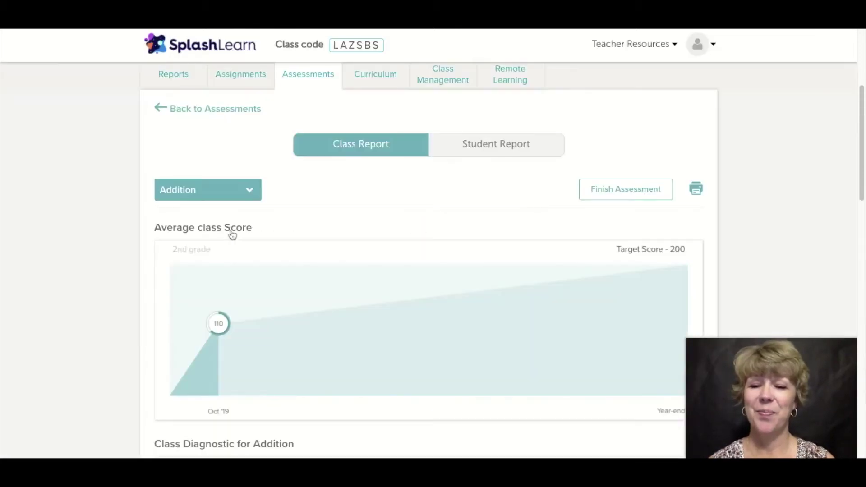
scroll(232, 235, "down", 1)
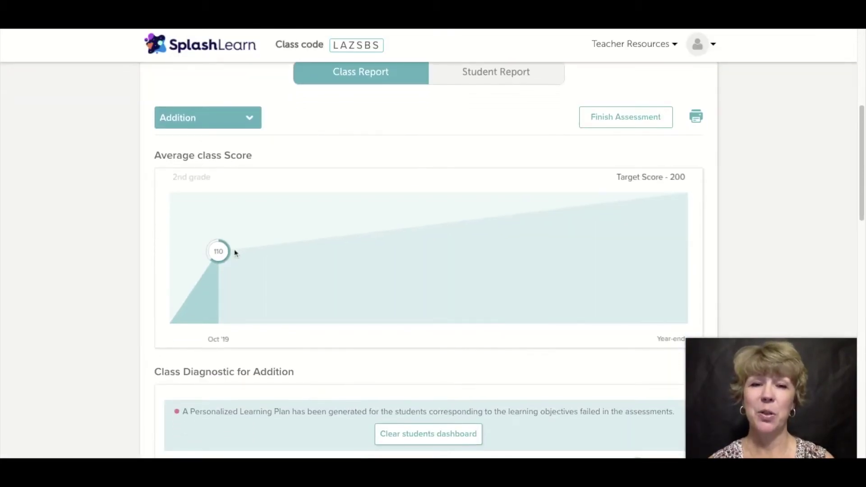
scroll(234, 249, "down", 2)
scroll(234, 253, "down", 5)
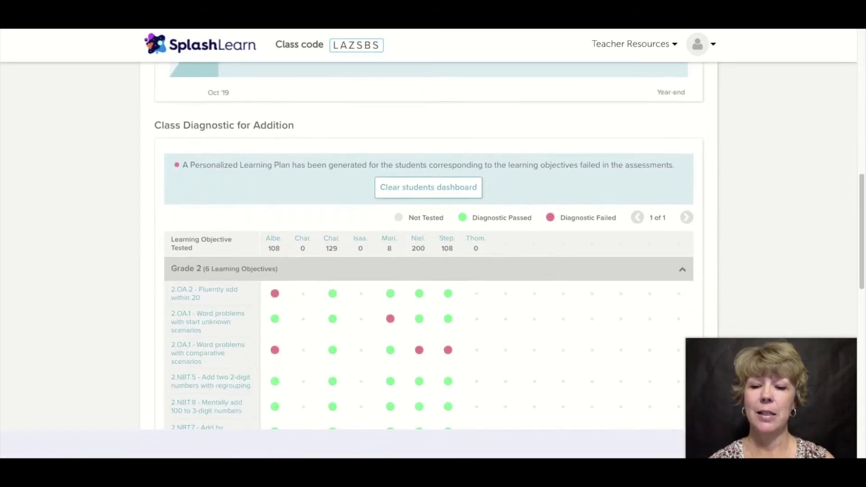
scroll(307, 275, "down", 2)
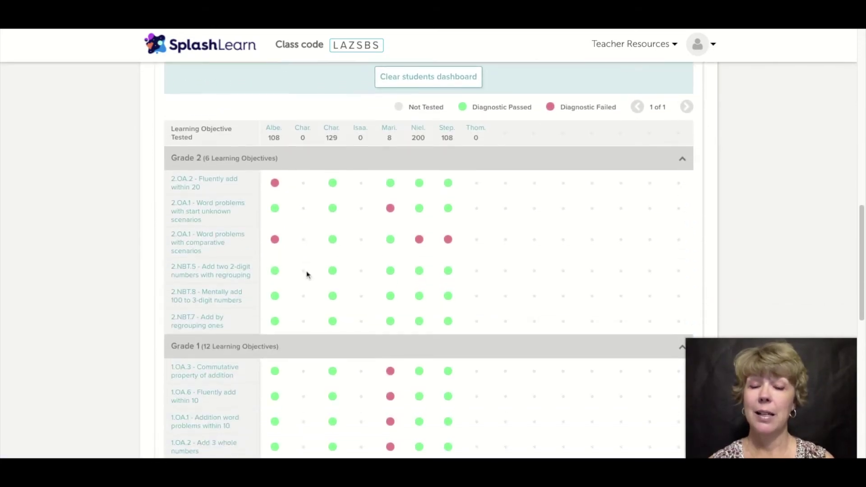
scroll(307, 275, "down", 3)
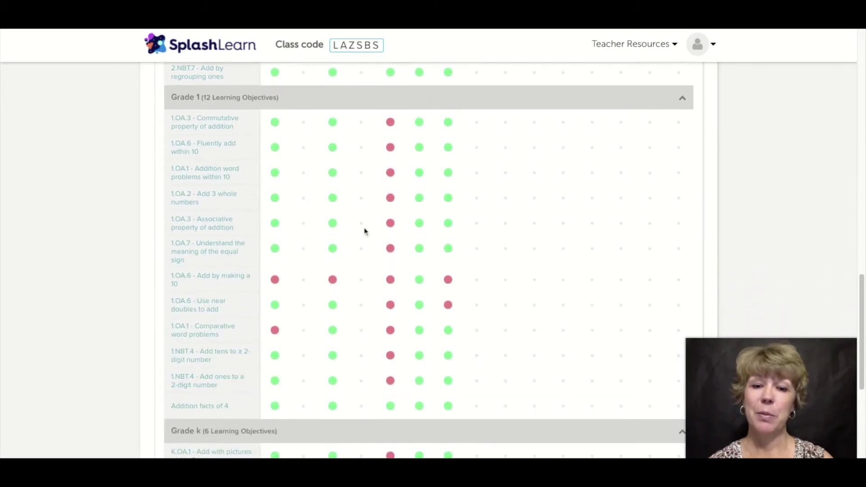
scroll(399, 312, "up", 1)
scroll(399, 311, "up", 5)
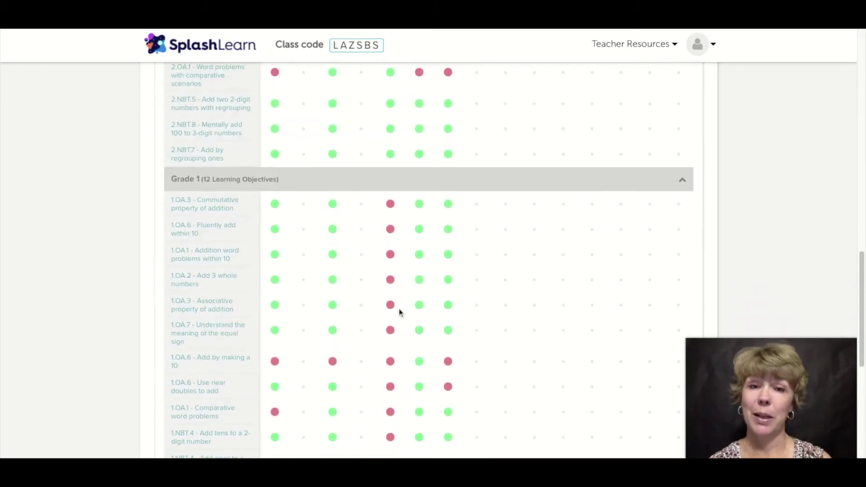
scroll(400, 311, "up", 3)
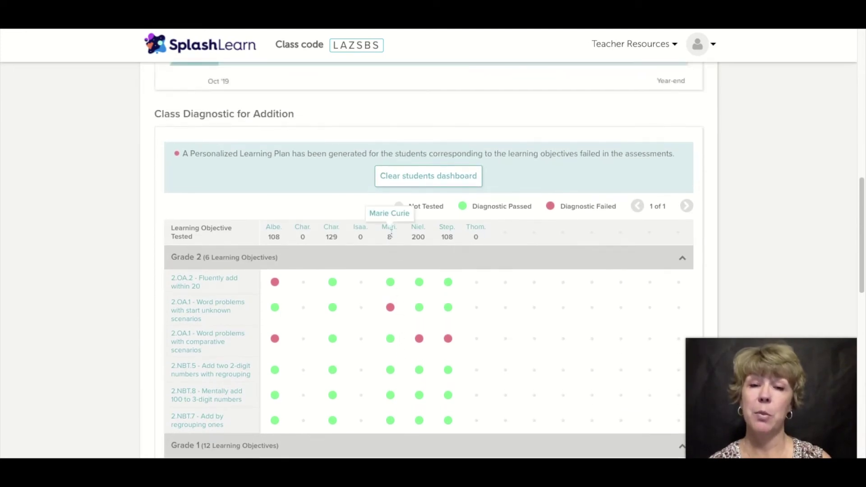
scroll(391, 233, "up", 8)
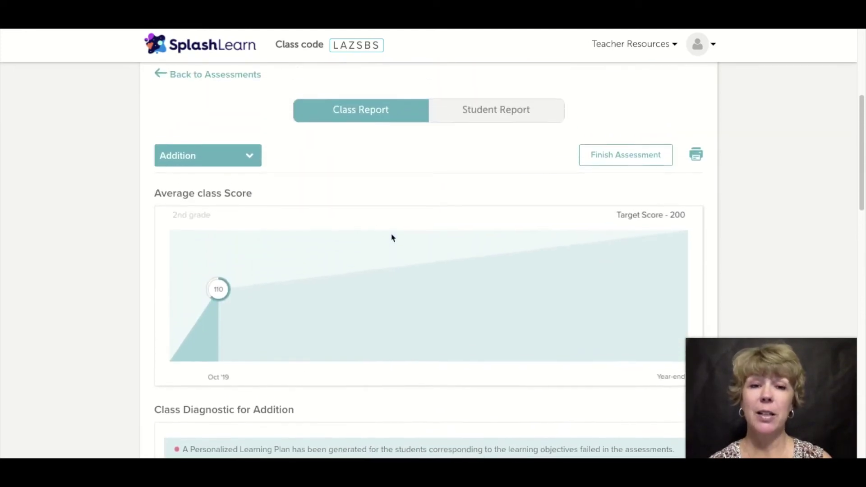
Open the Addition student report for the 8/200 student and scroll through her Personalized Learning Plan.
left_click(462, 119)
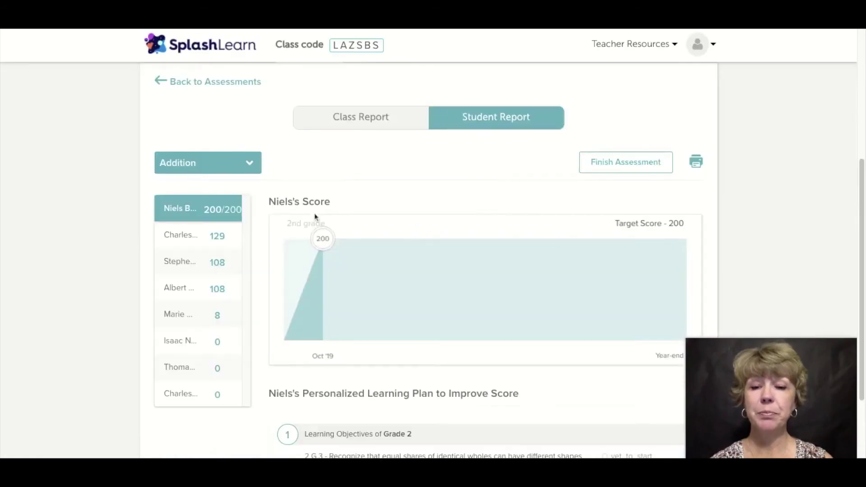
left_click(205, 316)
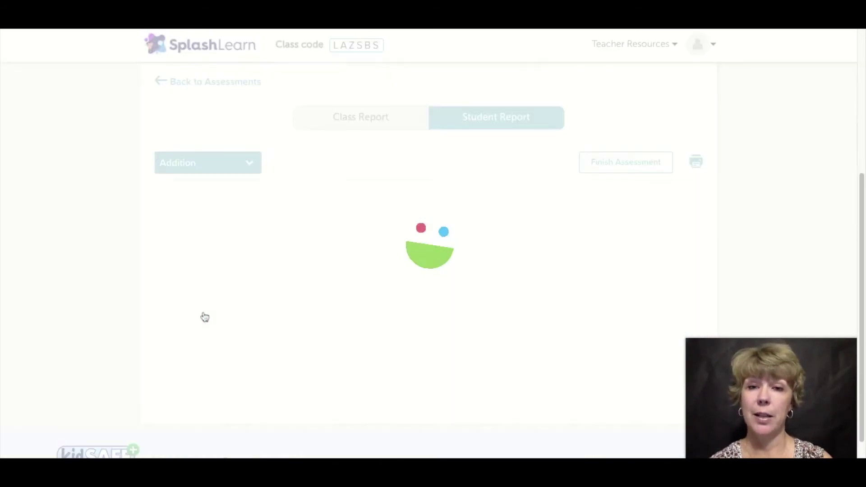
scroll(327, 334, "down", 5)
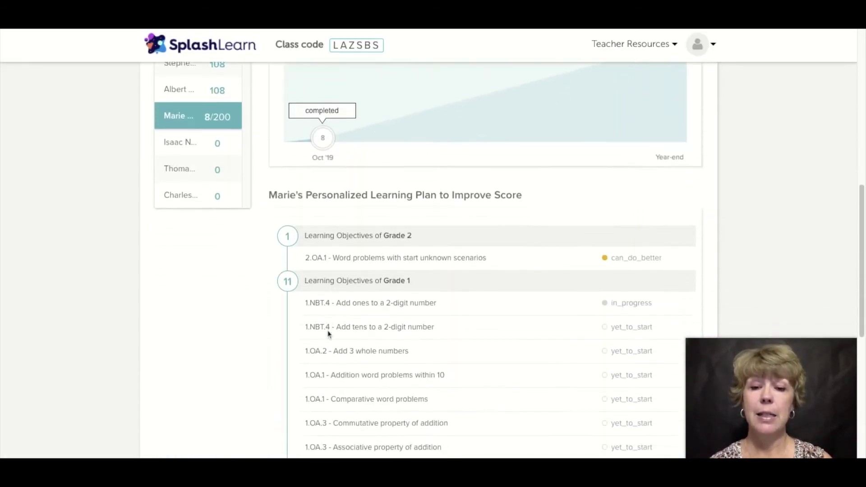
scroll(328, 334, "down", 2)
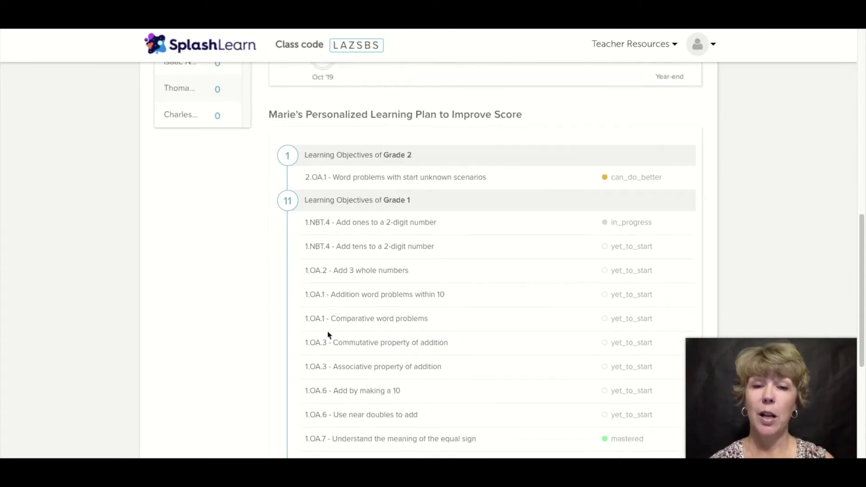
scroll(328, 335, "down", 2)
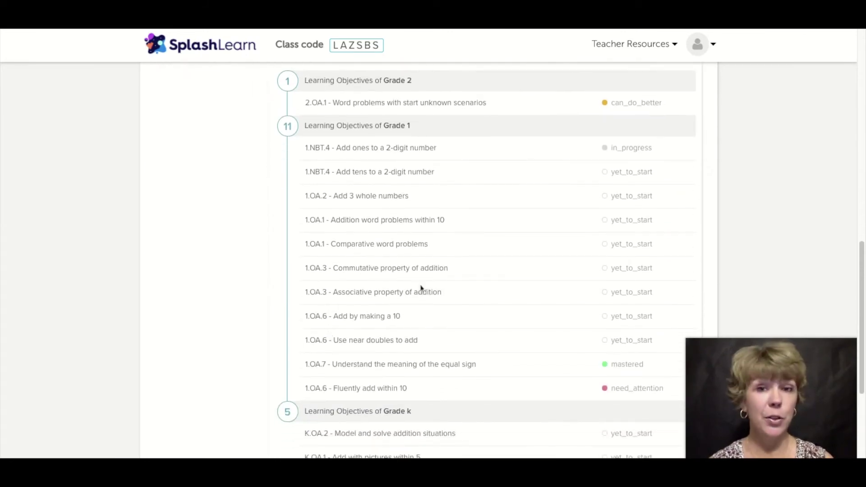
scroll(421, 289, "down", 2)
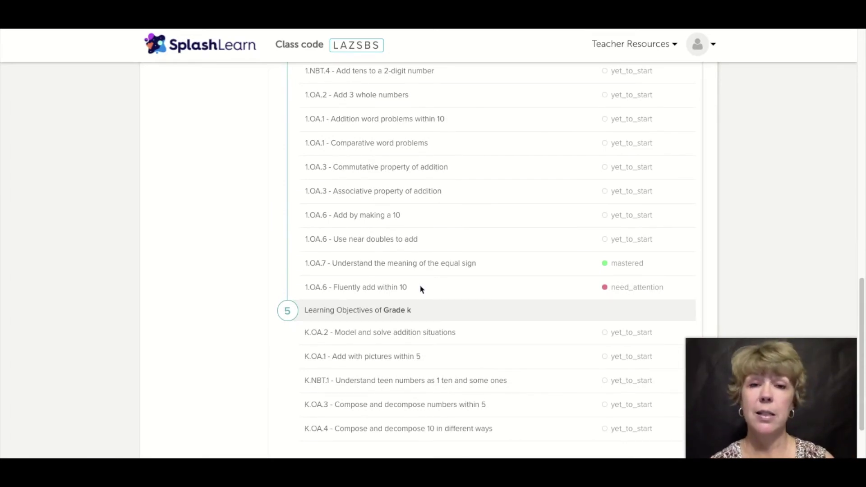
scroll(421, 289, "up", 2)
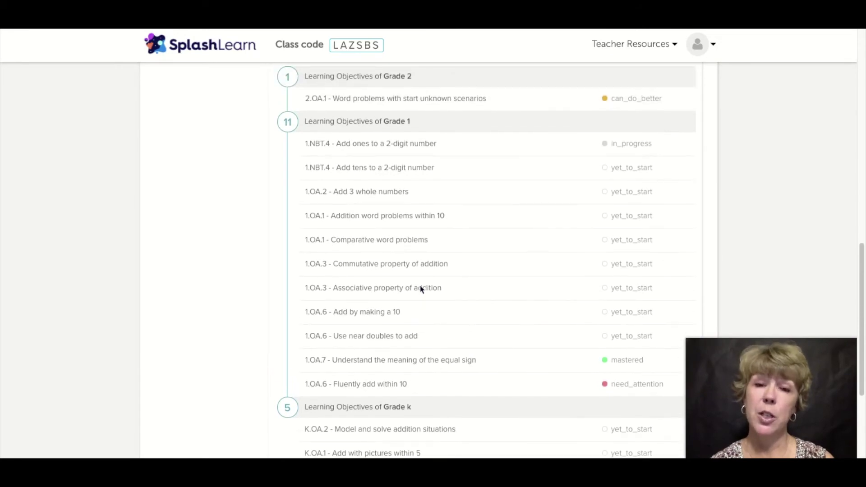
scroll(421, 288, "up", 4)
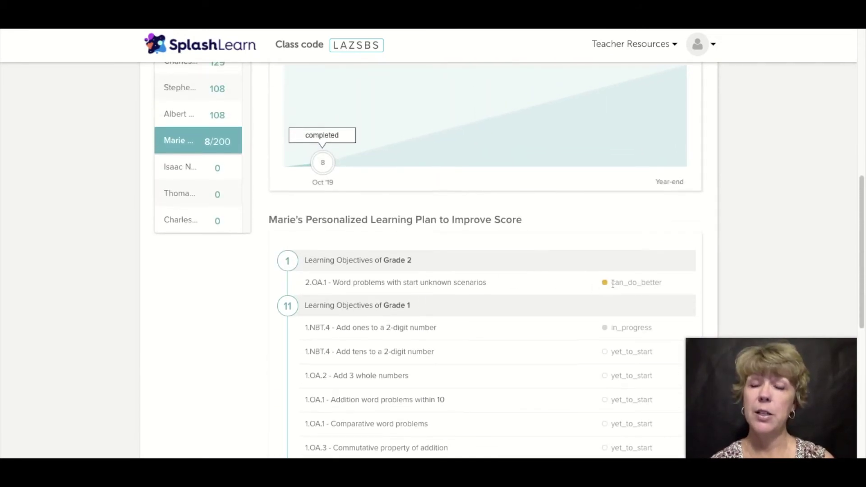
scroll(613, 284, "down", 2)
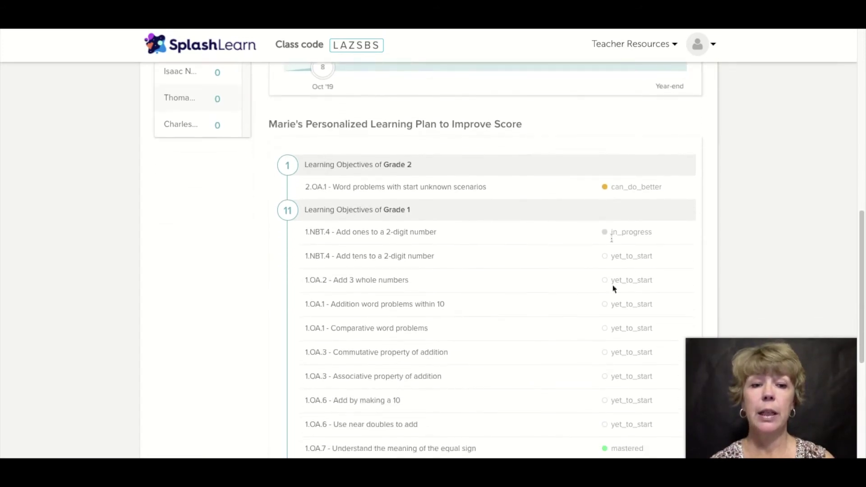
scroll(613, 234, "down", 6)
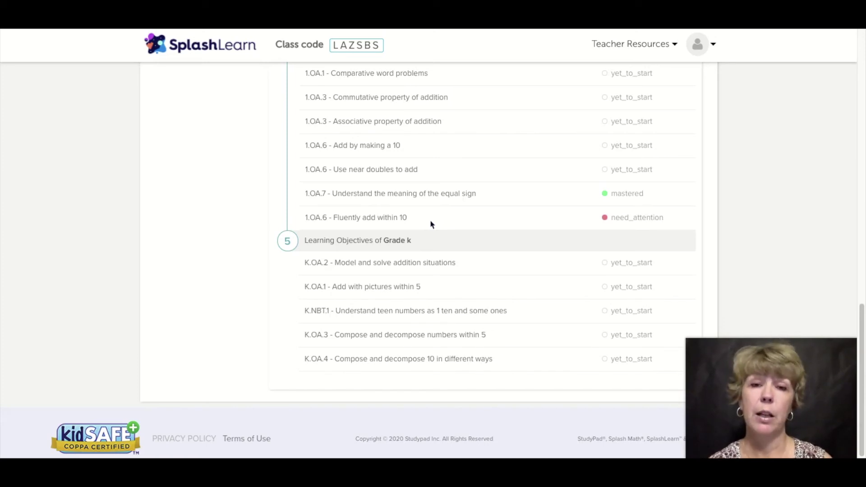
scroll(431, 224, "up", 5)
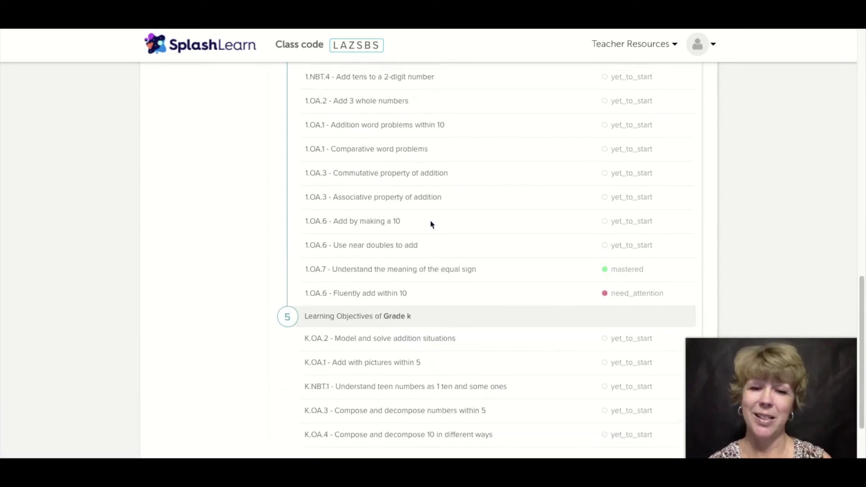
scroll(430, 225, "up", 5)
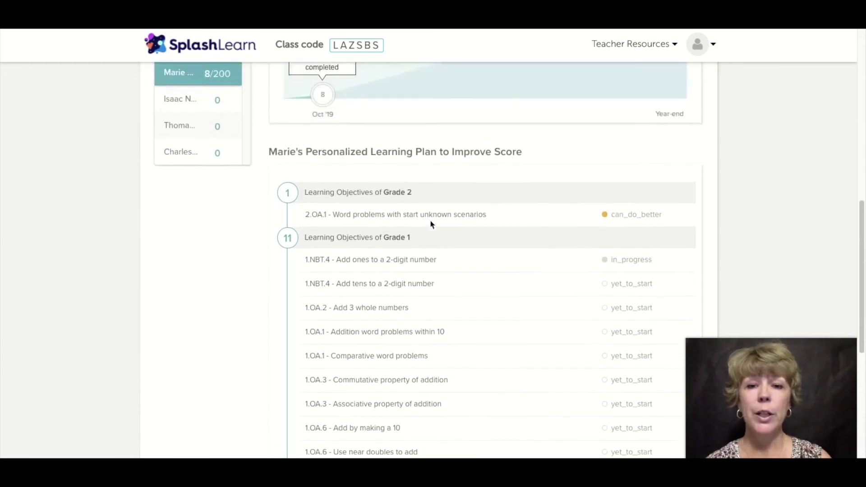
scroll(431, 224, "up", 2)
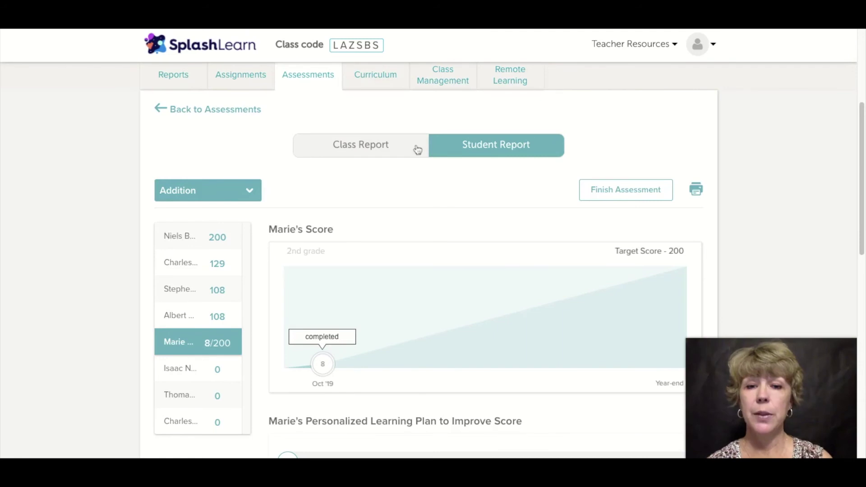
Leave the Addition report and open the Place Value class report, showing average scores against 200.
left_click(392, 143)
left_click(254, 113)
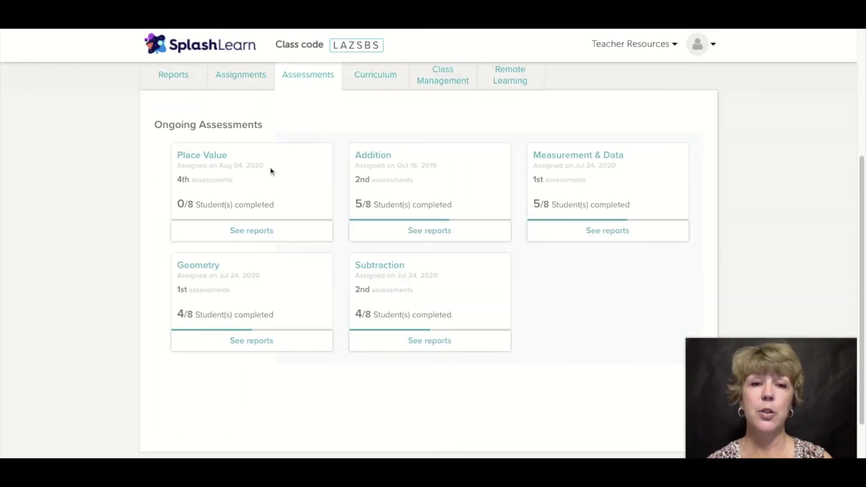
left_click(265, 230)
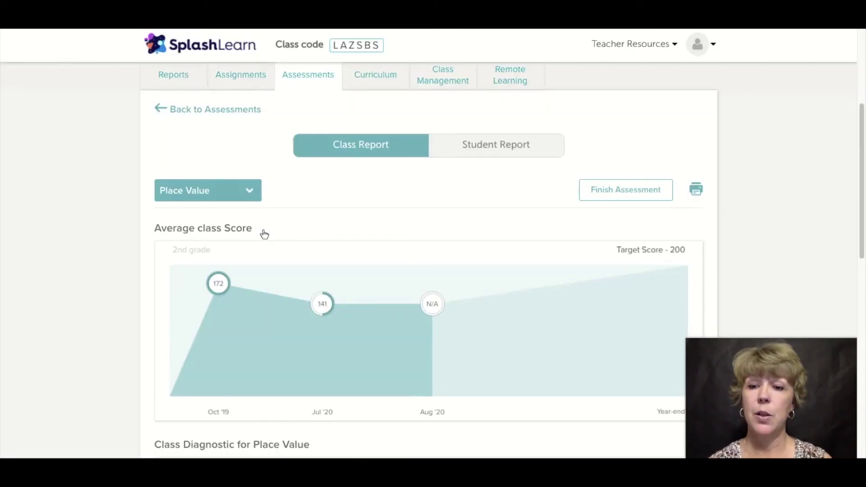
scroll(265, 233, "down", 2)
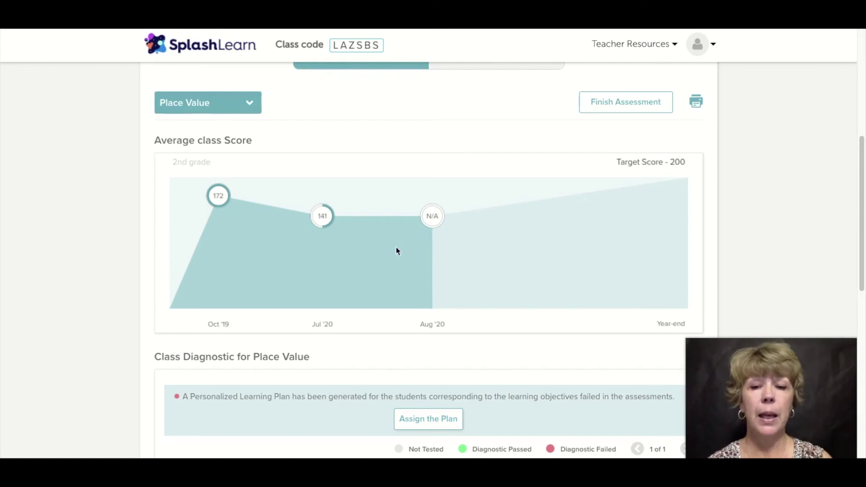
scroll(396, 251, "up", 3)
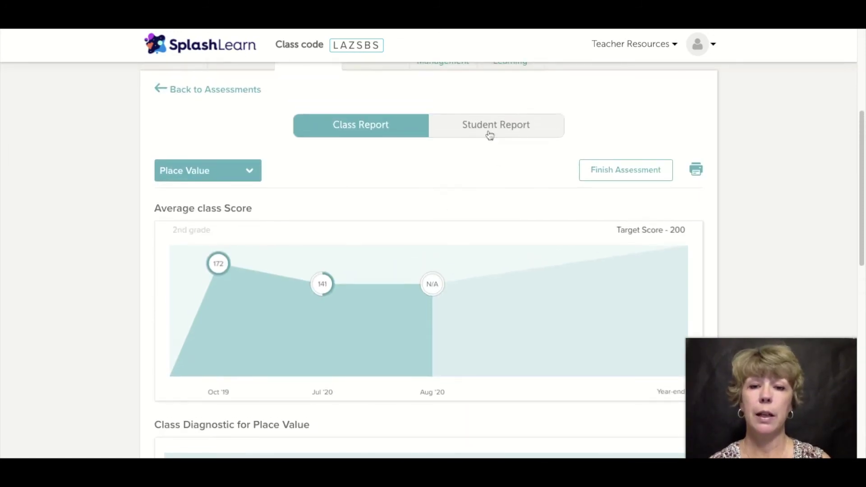
Review the Place Value student scores, then go back to the Ongoing Assessments list.
left_click(489, 135)
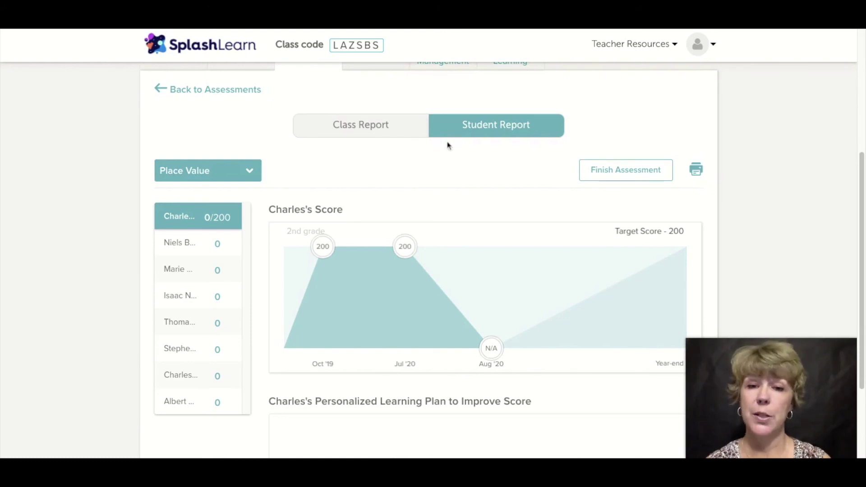
left_click(396, 134)
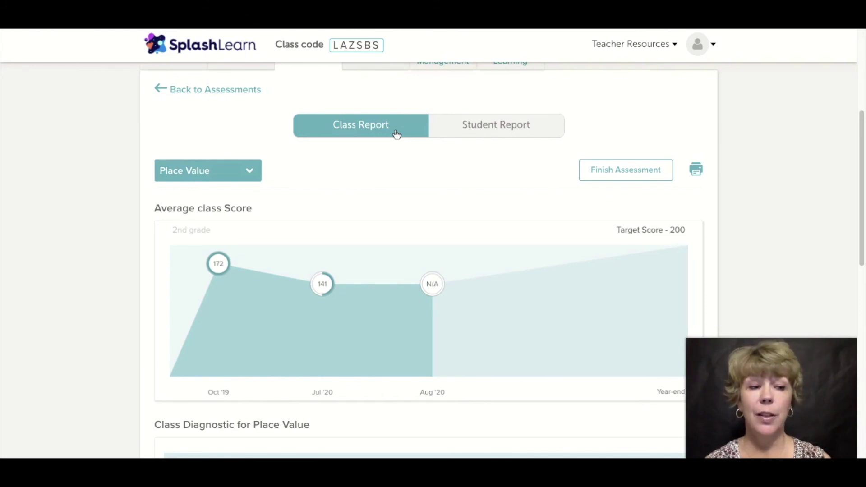
scroll(397, 134, "up", 2)
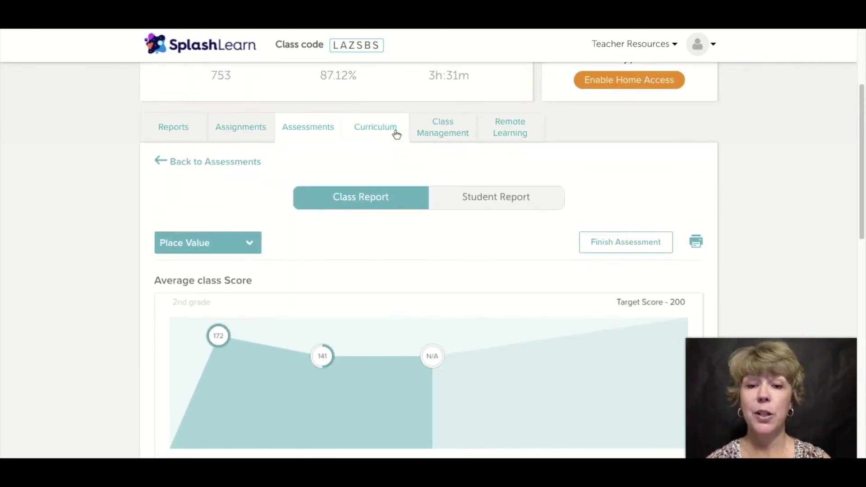
left_click(252, 167)
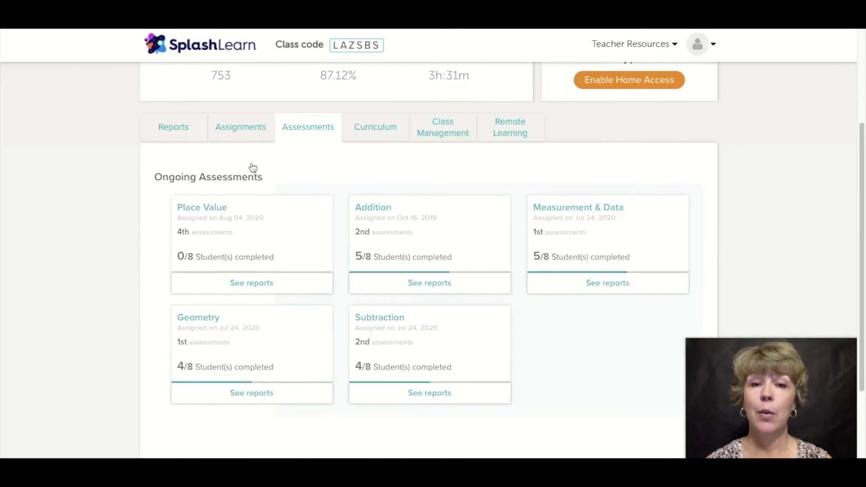